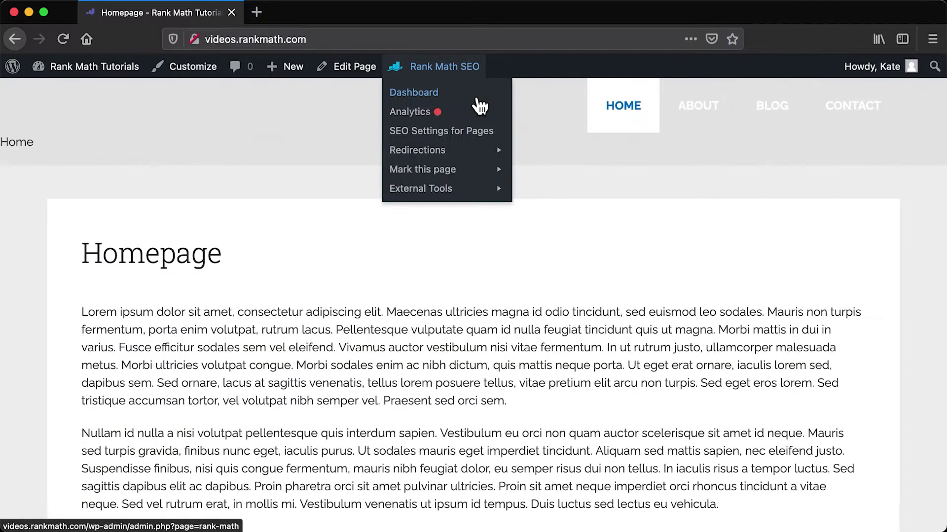
Step: Open the Rank Math Dashboard from the toolbar, return home, then reopen it in a background tab
left_click(480, 96)
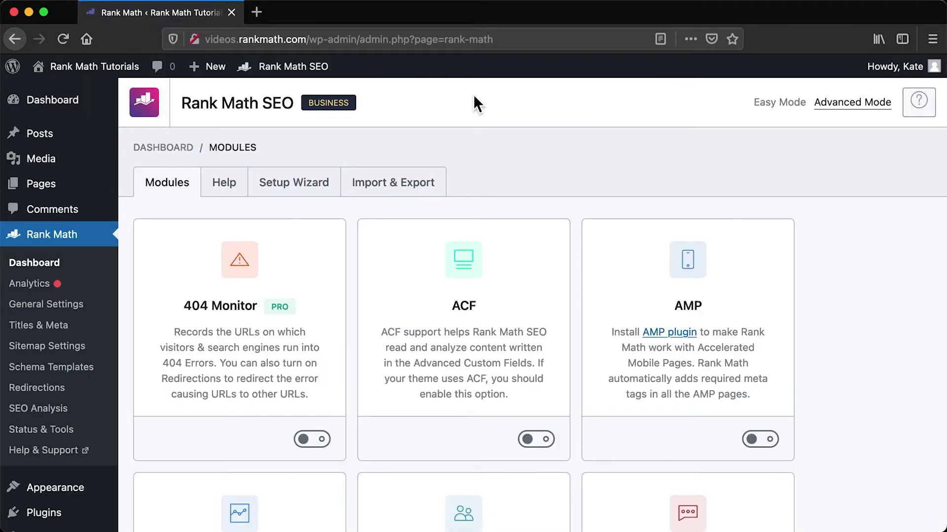
left_click(15, 39)
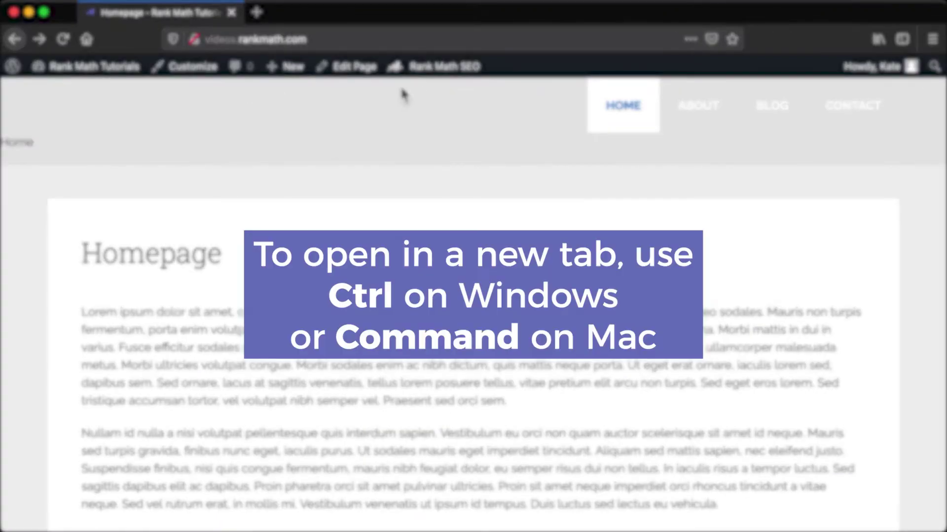
mouse_move(436, 67)
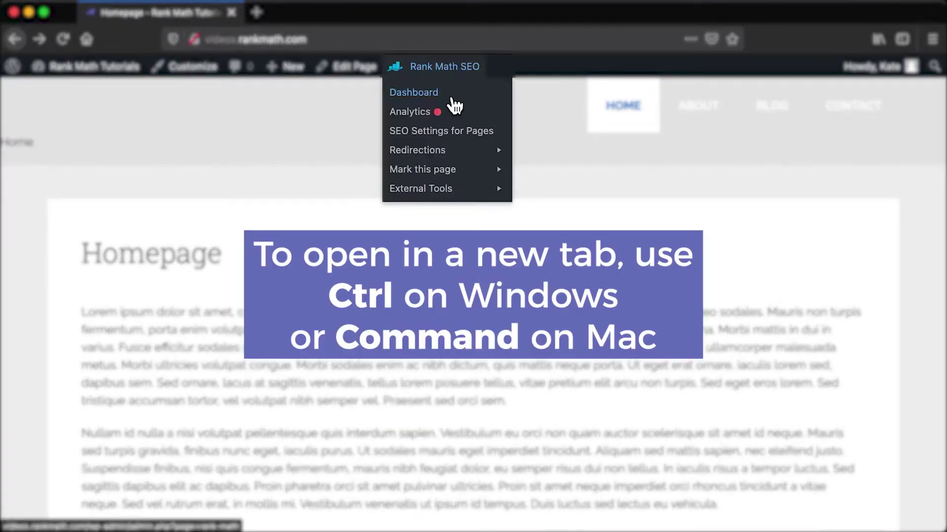
left_click(457, 100, "super")
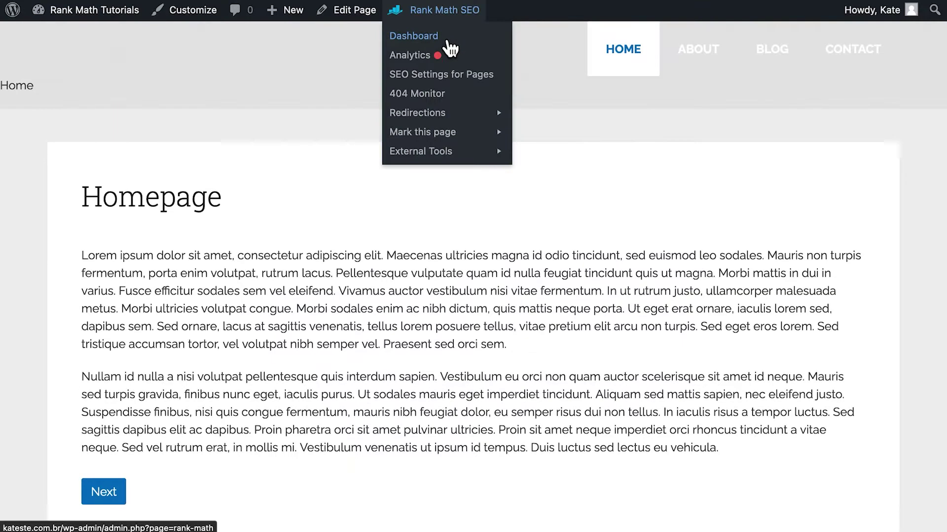
Step: Open Rank Math Analytics from the admin bar and go to the full Site Analytics report
left_click(456, 59)
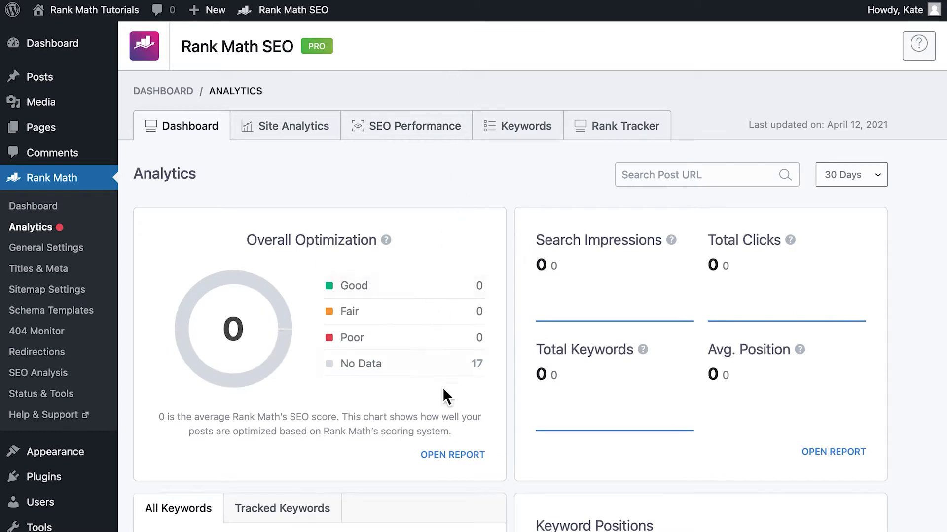
left_click(451, 457)
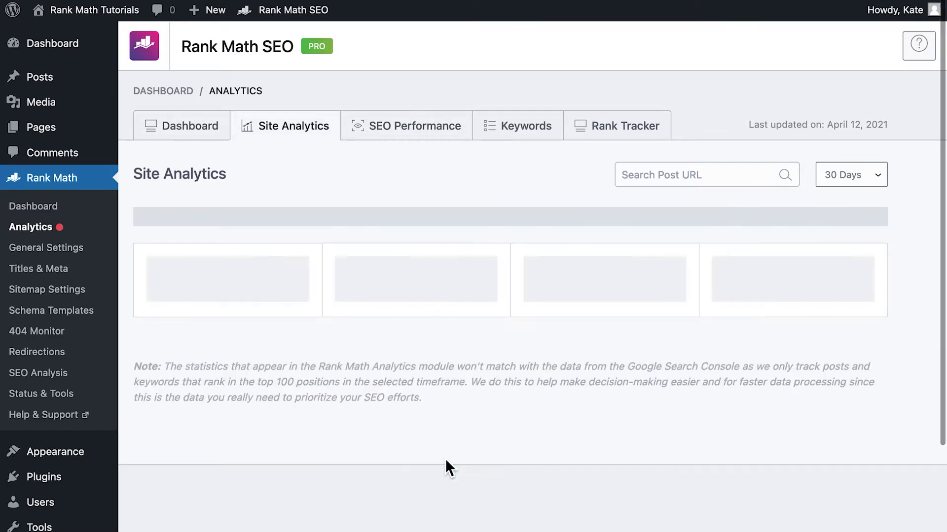
scroll(446, 459, "down", 3)
scroll(445, 458, "down", 3)
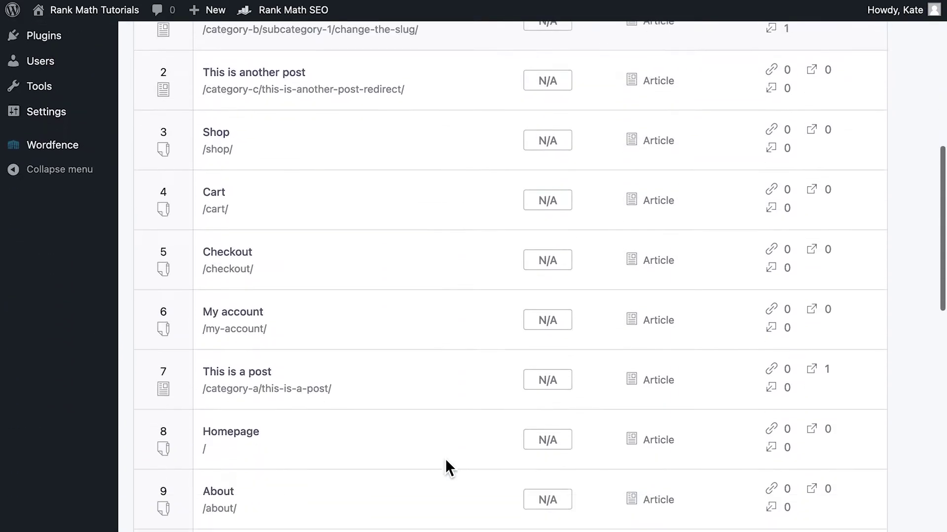
scroll(445, 459, "down", 3)
scroll(446, 458, "down", 2)
scroll(445, 459, "up", 10)
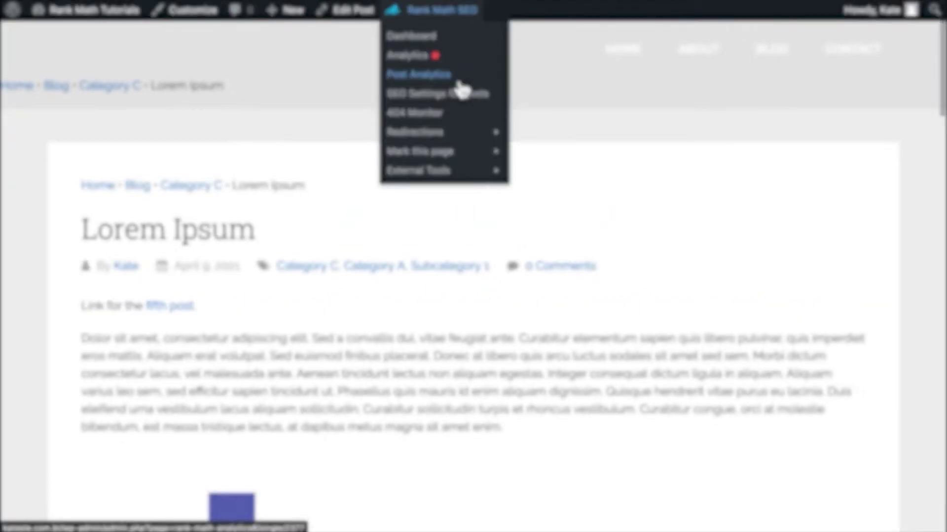
Step: Open Post Analytics for the Lorem Ipsum post and switch the period from 30 to 15 days
left_click(460, 83)
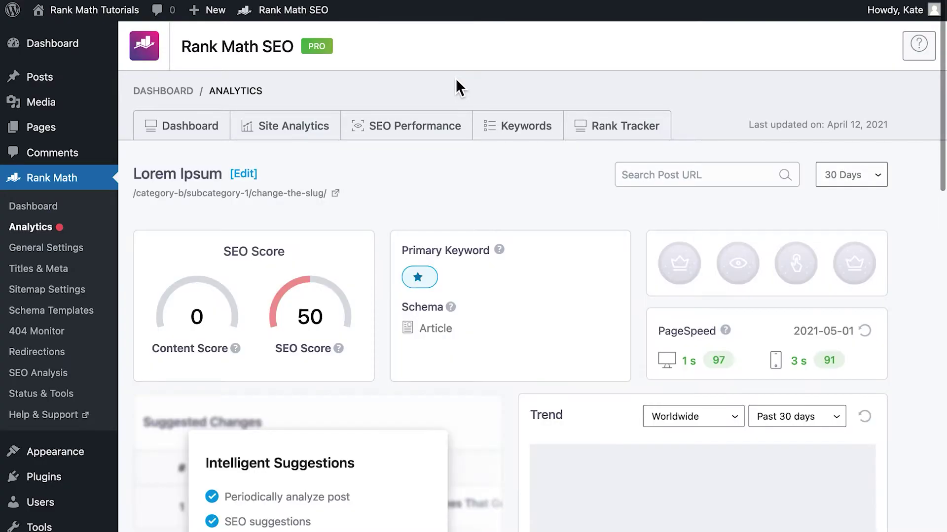
left_click(862, 175)
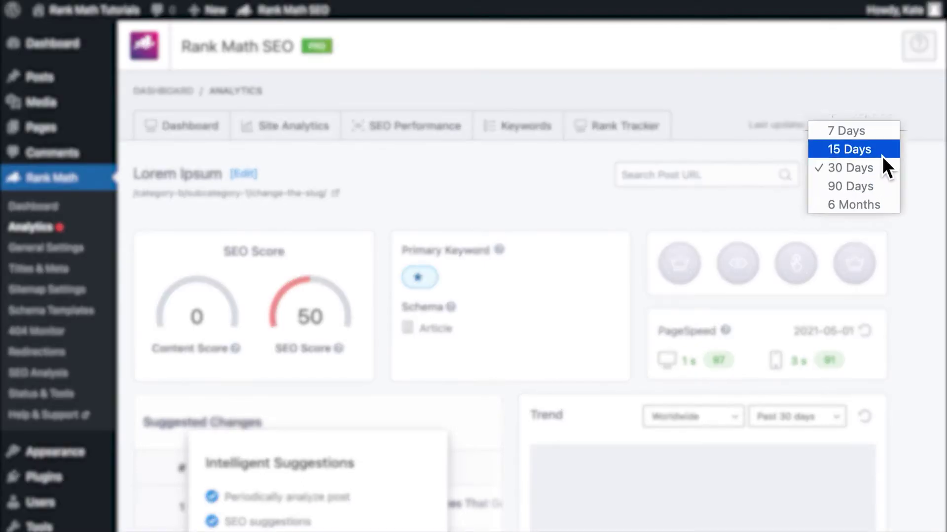
left_click(846, 155)
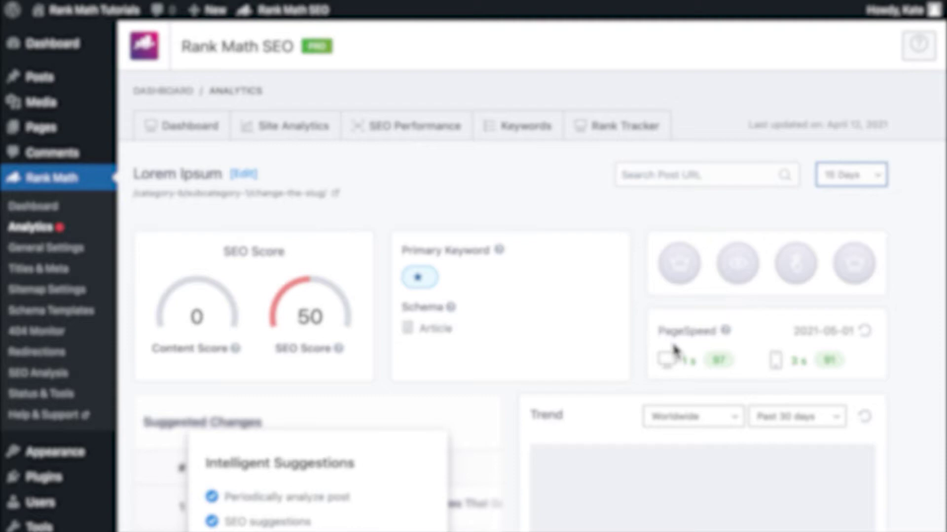
scroll(543, 341, "down", 5)
scroll(544, 341, "down", 5)
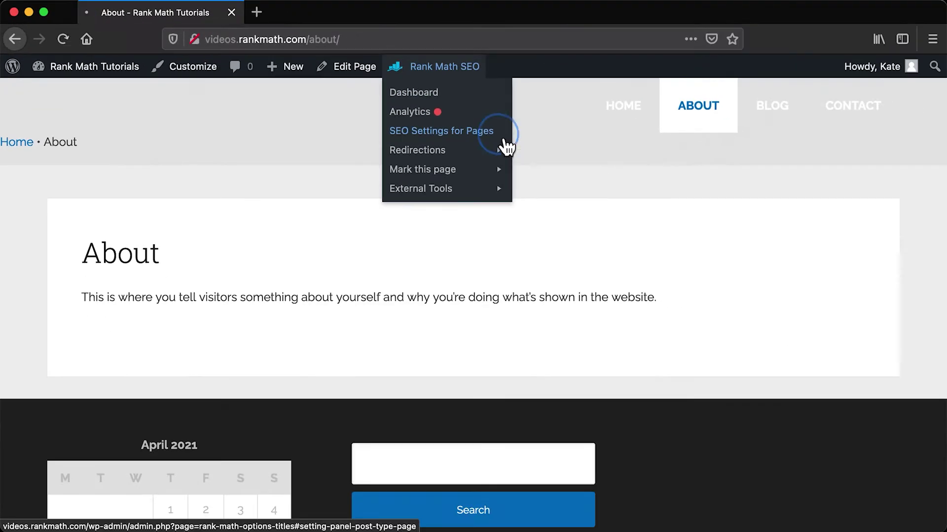
Step: Open Titles & Meta settings for Pages, then show the Homepage settings
left_click(488, 133)
scroll(264, 171, "up", 3)
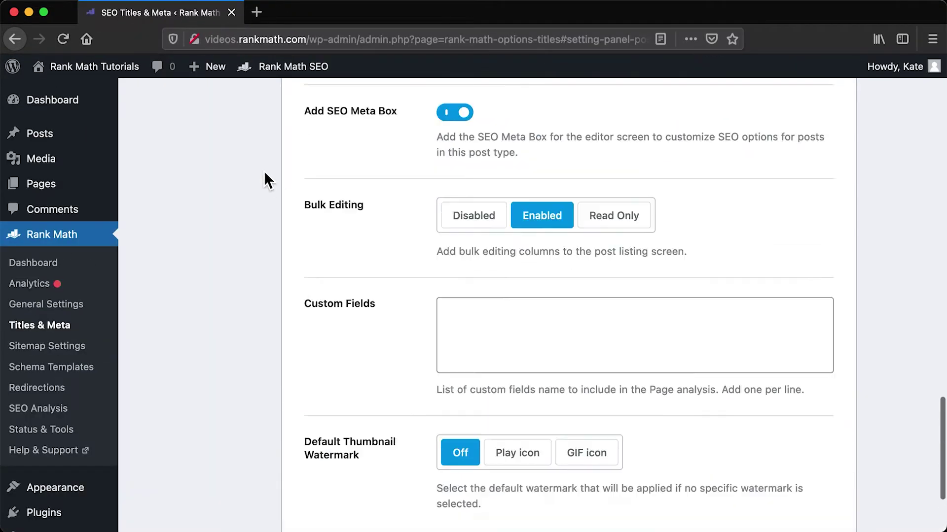
scroll(264, 171, "up", 5)
scroll(264, 171, "up", 5)
scroll(265, 171, "up", 4)
scroll(264, 171, "up", 4)
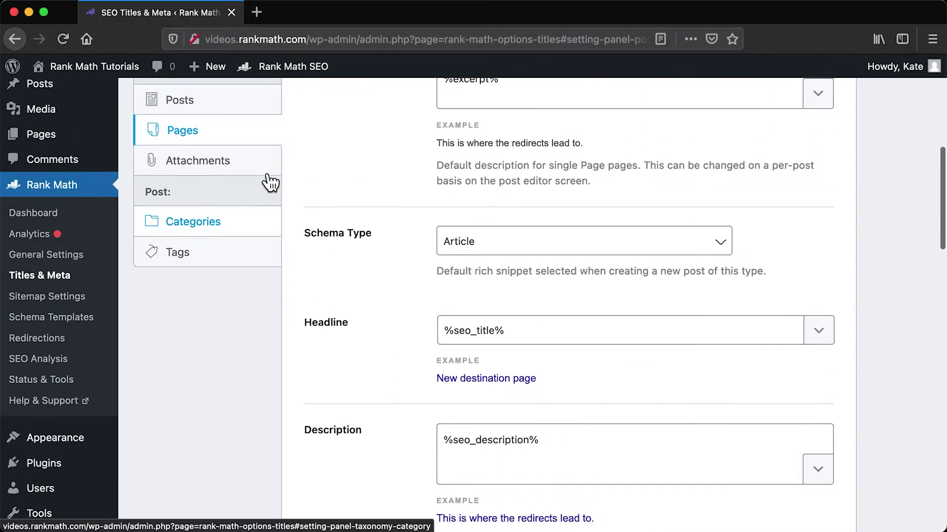
scroll(264, 170, "up", 4)
scroll(264, 171, "up", 2)
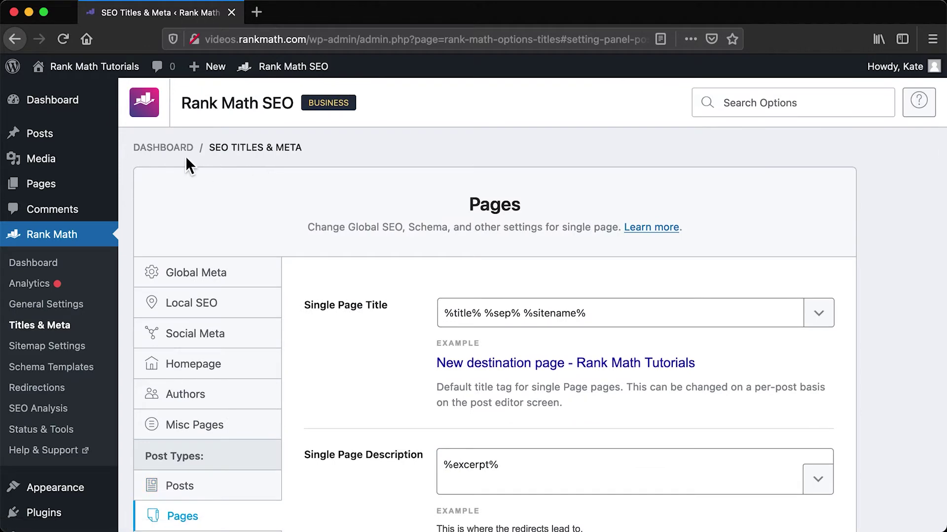
left_click(15, 39)
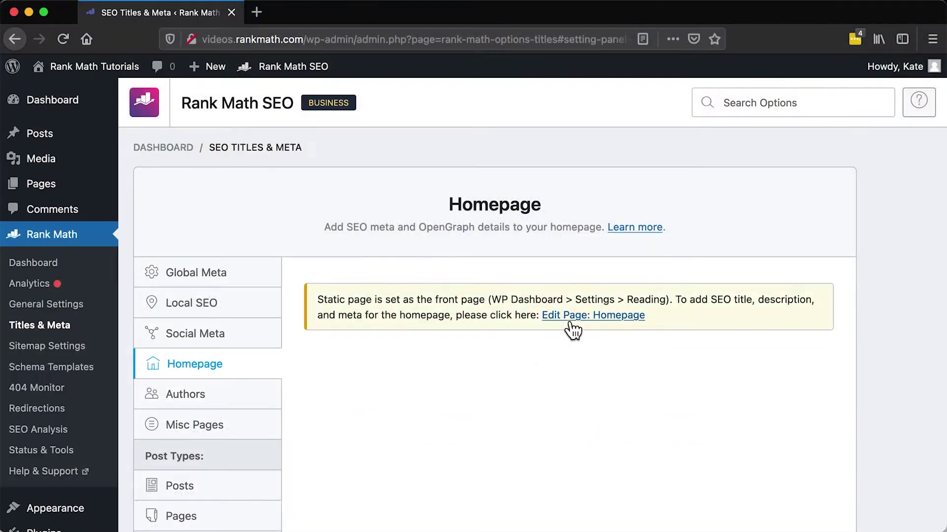
Step: Edit the Homepage page from the notice link to review its 14/100 Rank Math score
left_click(571, 319)
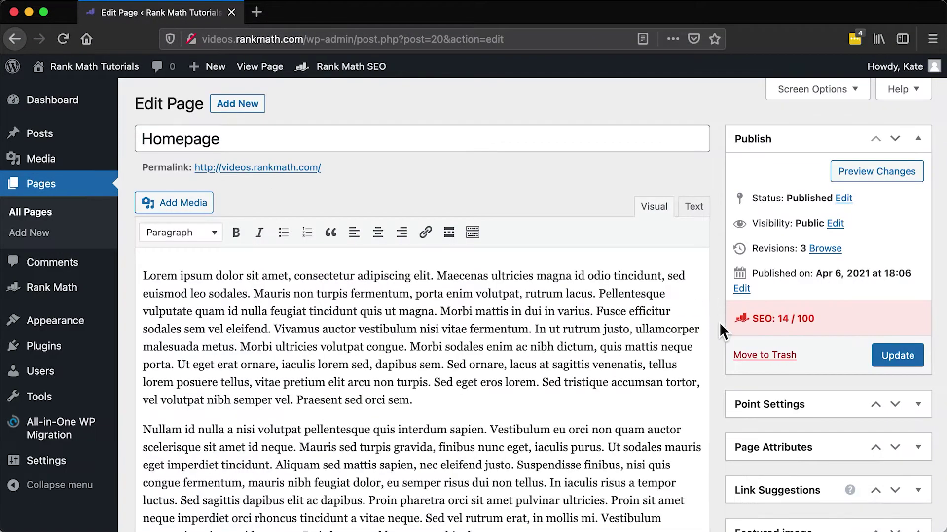
scroll(718, 322, "down", 8)
scroll(719, 321, "down", 3)
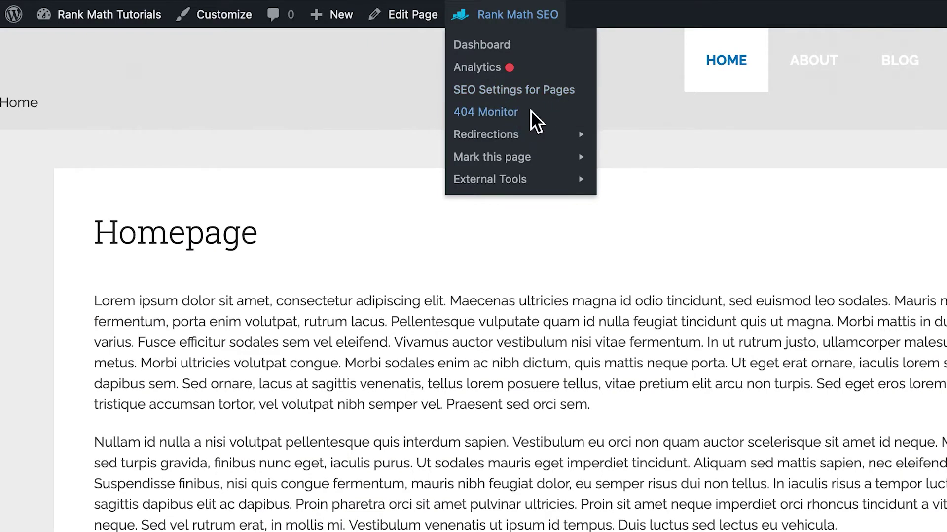
Step: Enable Advanced Mode and the 404 Monitor module, then view its log of nine missed URLs
left_click(530, 110)
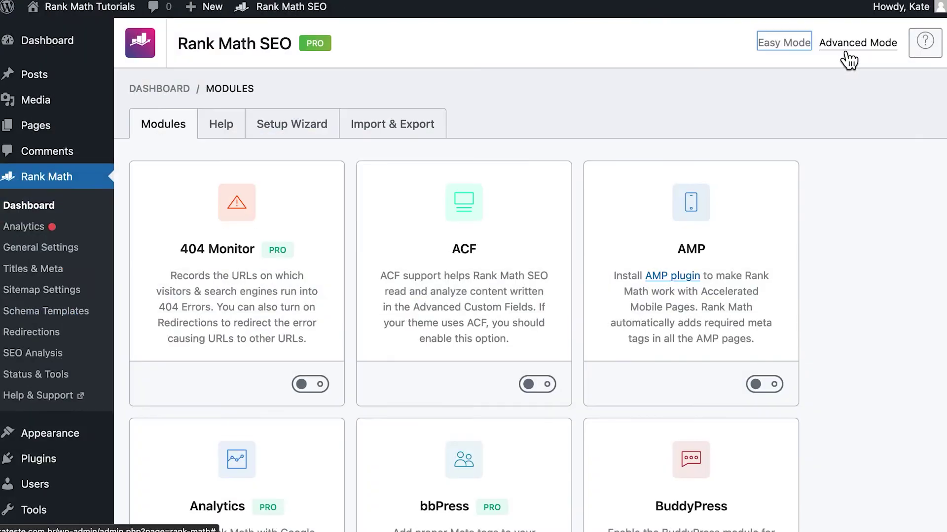
left_click(851, 46)
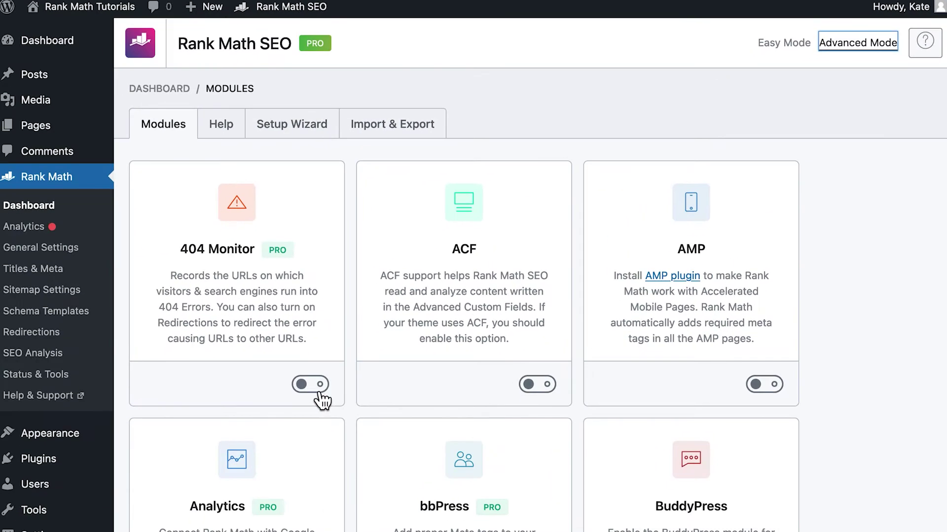
left_click(309, 383)
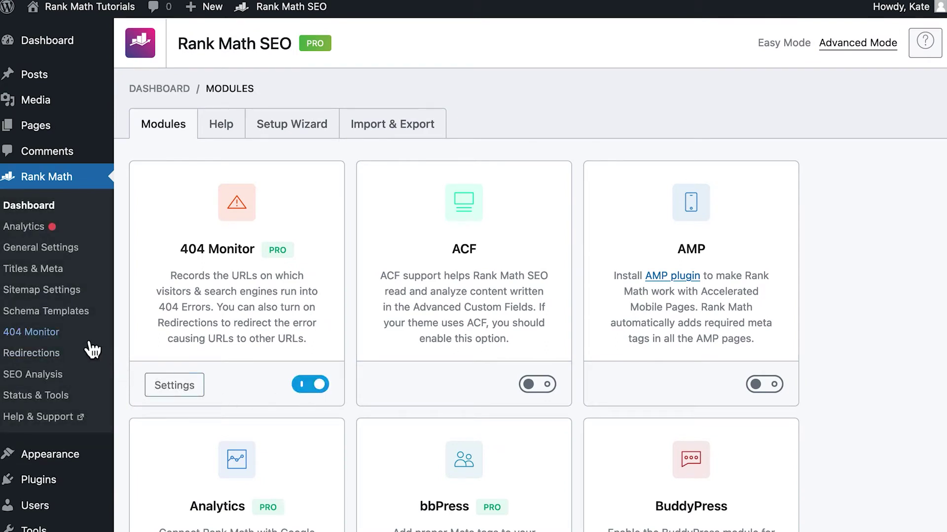
left_click(45, 333)
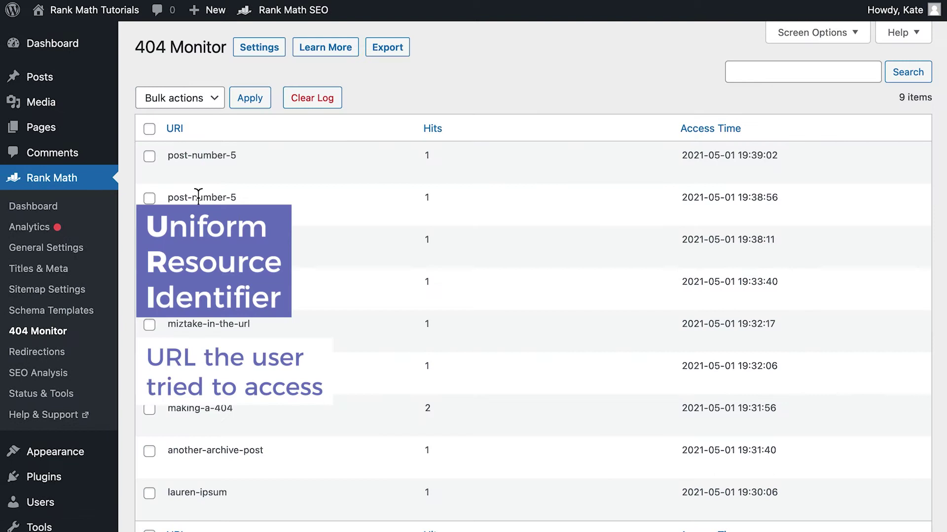
left_click_drag(168, 154, 248, 161)
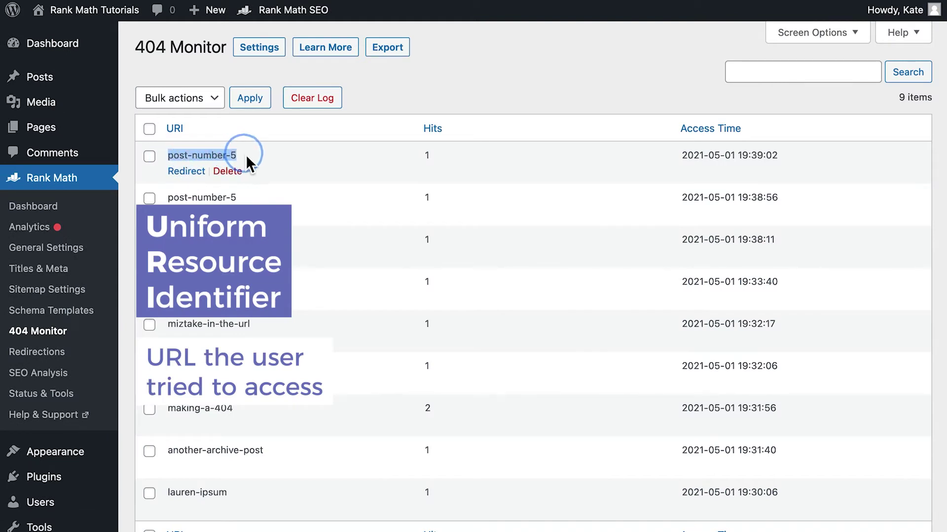
left_click(388, 152)
double_click(426, 155)
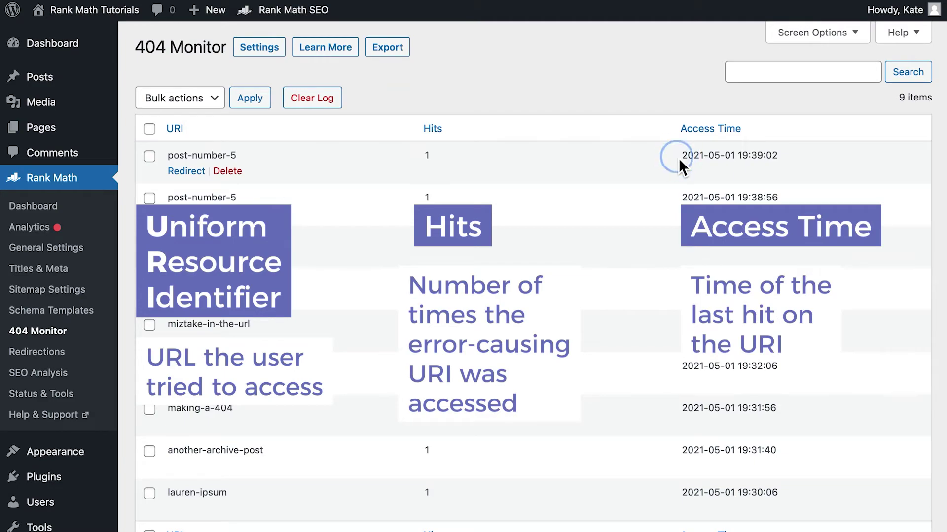
left_click_drag(680, 156, 740, 157)
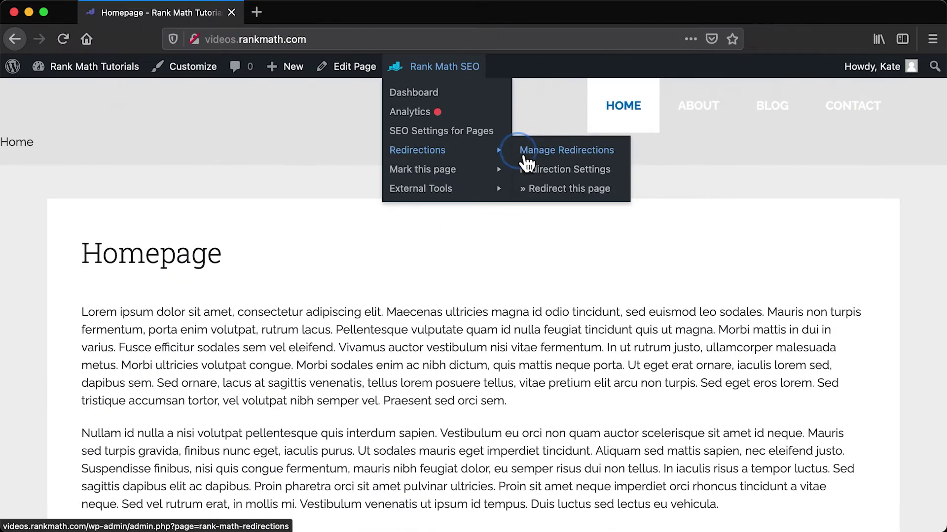
Step: View Redirections and Redirection Settings, then start a redirect for the About page
left_click(546, 148)
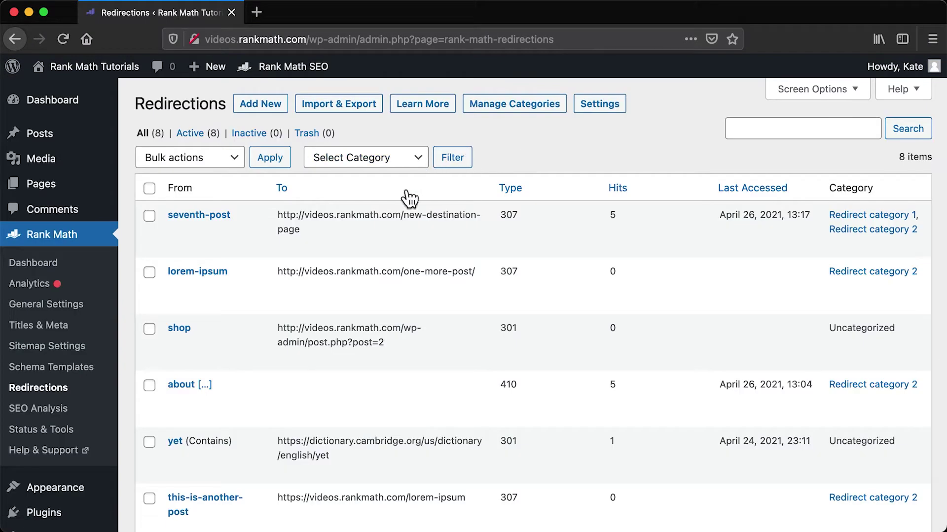
scroll(363, 255, "down", 5)
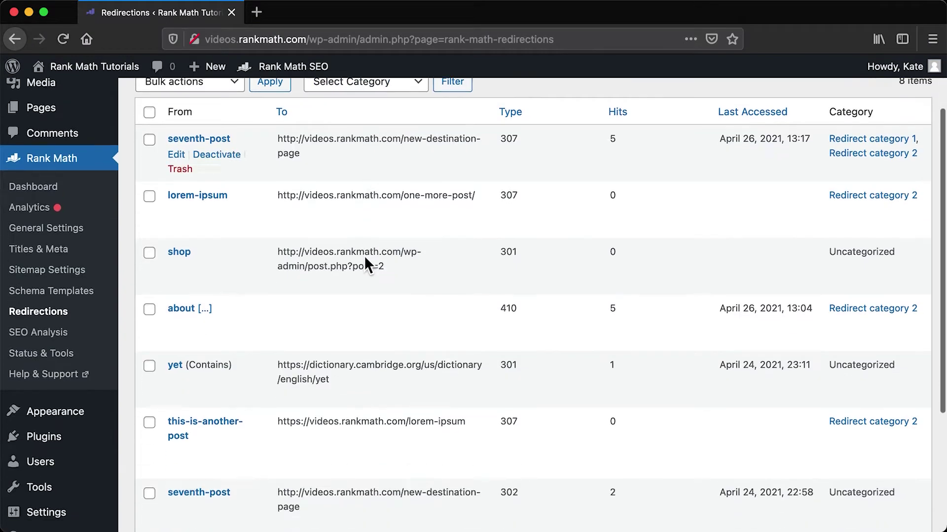
scroll(364, 255, "down", 3)
scroll(364, 255, "up", 2)
scroll(365, 255, "up", 5)
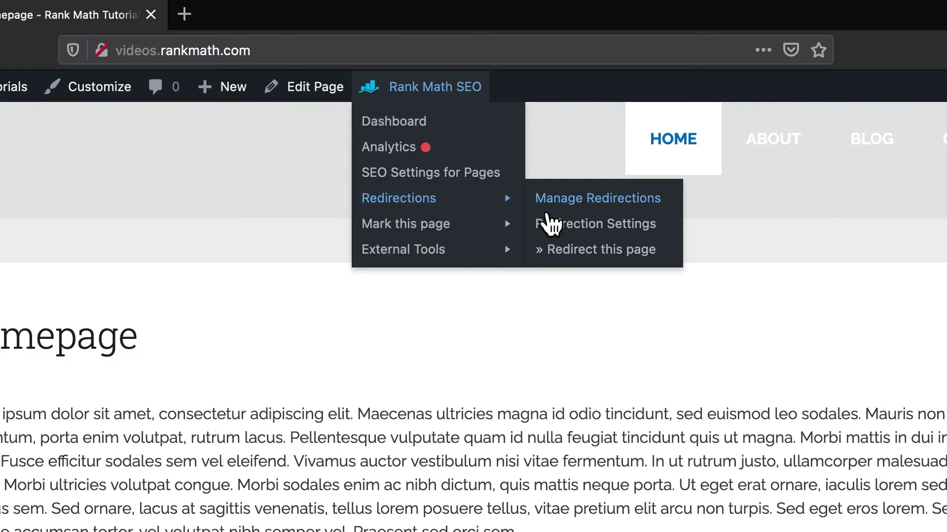
left_click(543, 230)
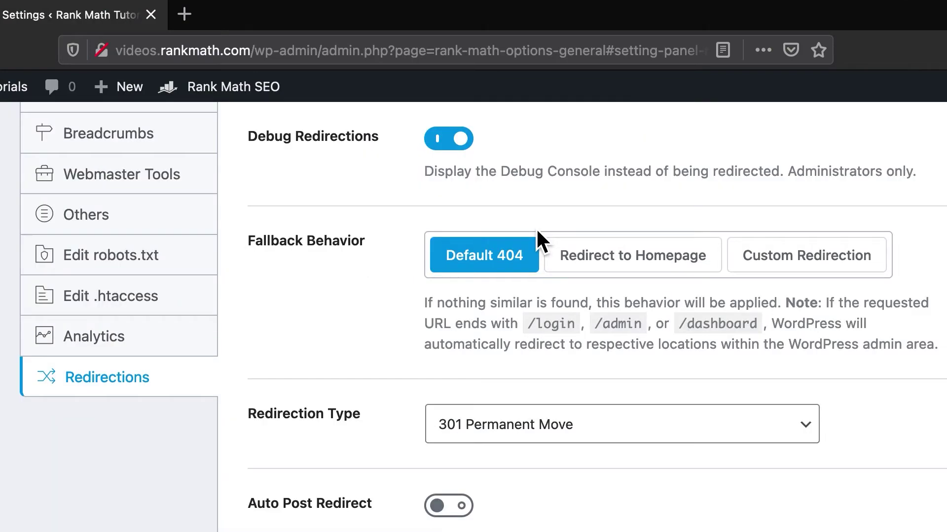
scroll(351, 181, "up", 1)
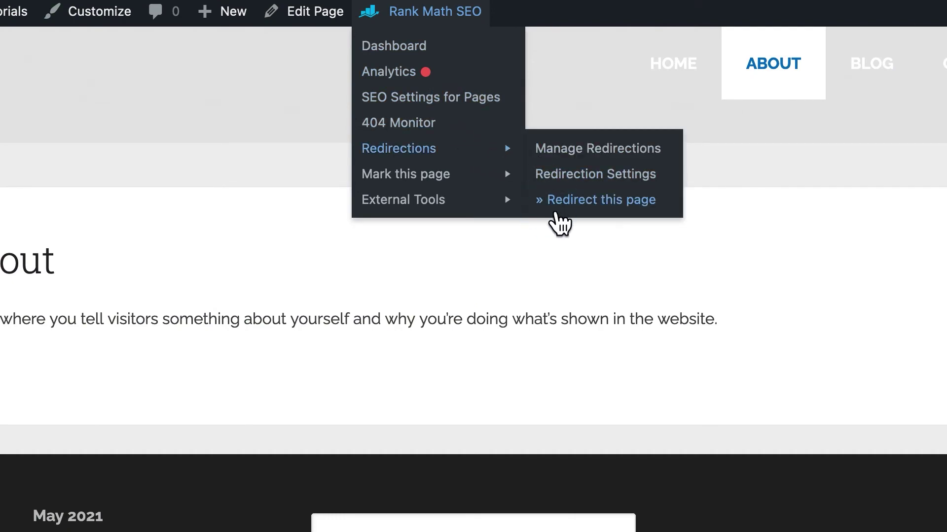
left_click(600, 199)
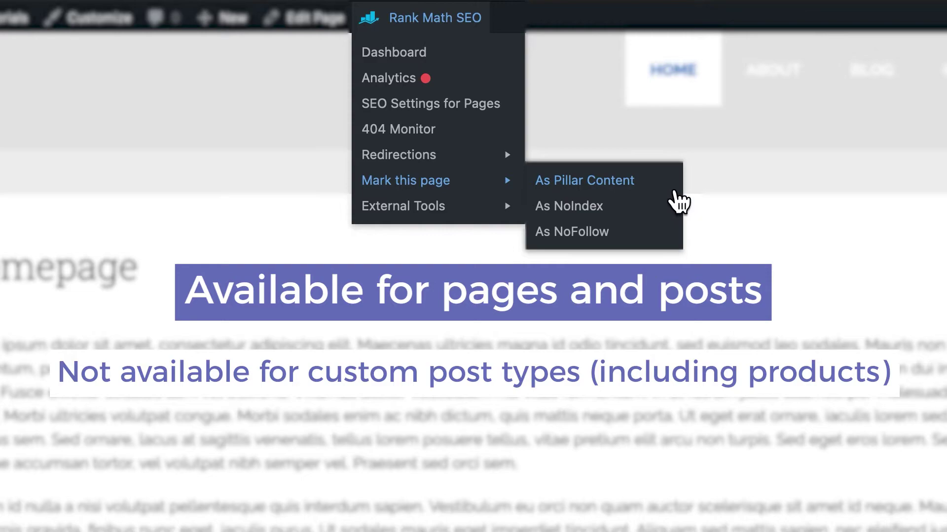
Step: Toggle the homepage's Pillar Content, NoIndex and NoFollow markings, leaving it marked NoIndex
left_click(676, 198)
left_click(672, 214)
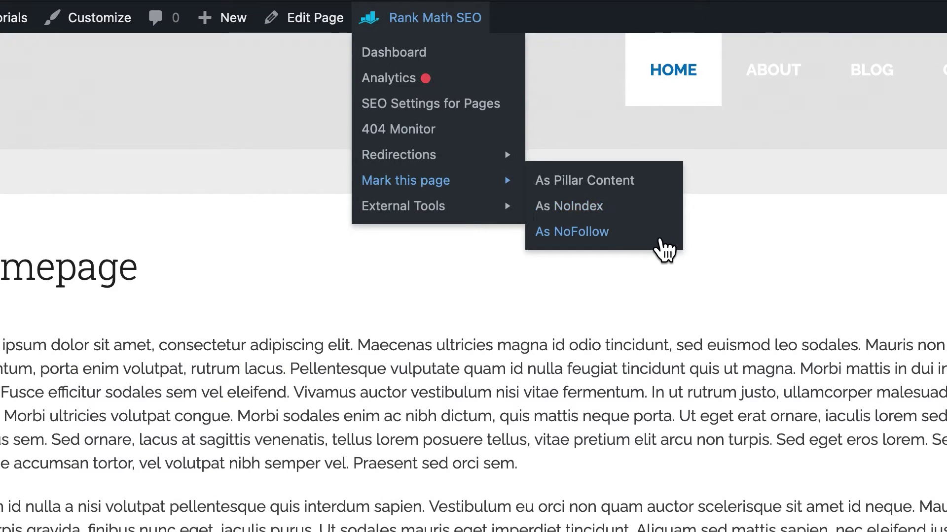
left_click(666, 237)
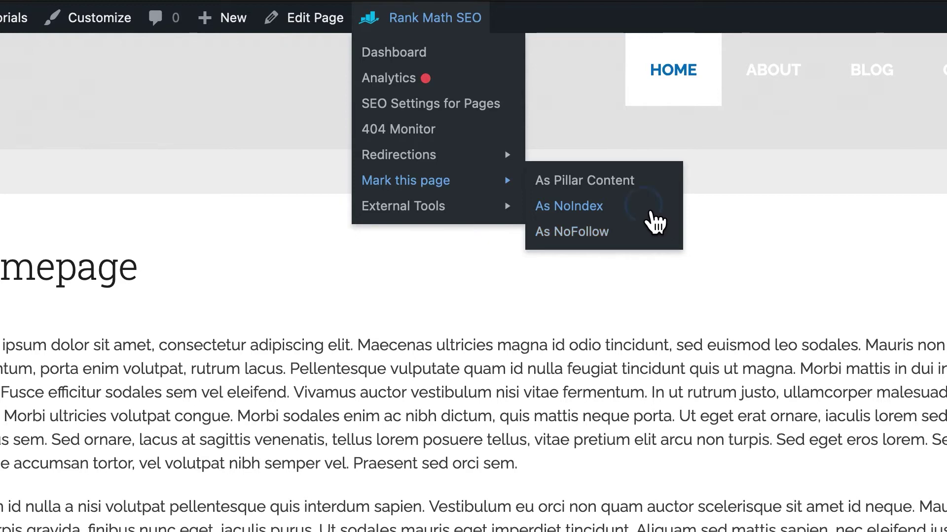
left_click(663, 215)
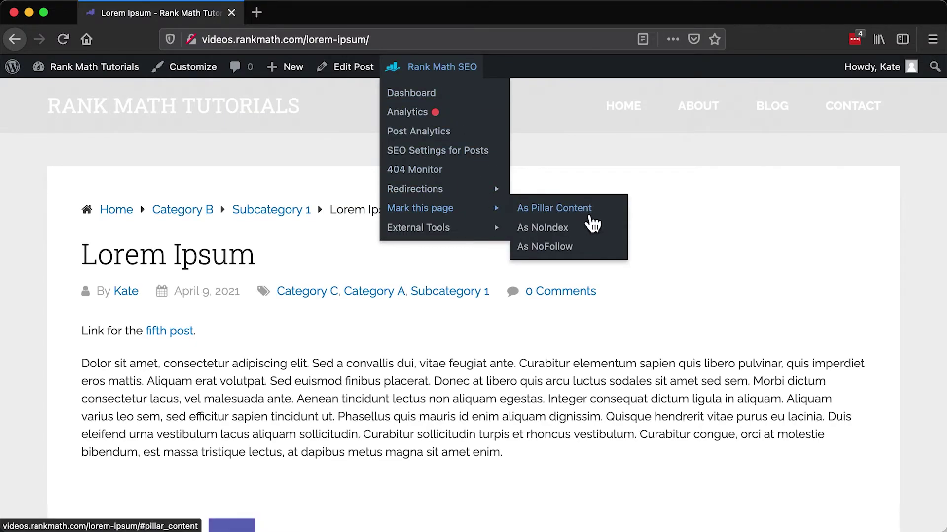
Step: Mark Lorem Ipsum as pillar content and insert its link into a draft via Link Suggestions
left_click(601, 215)
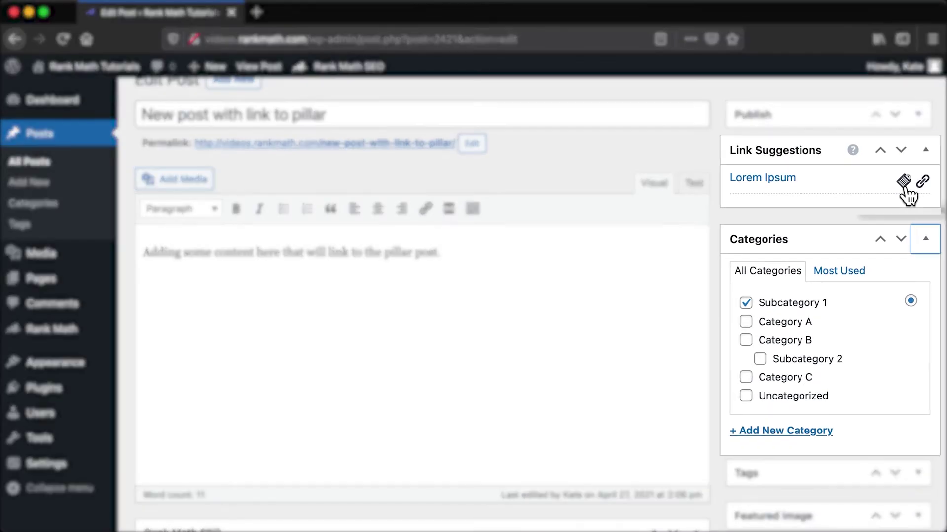
left_click(923, 182)
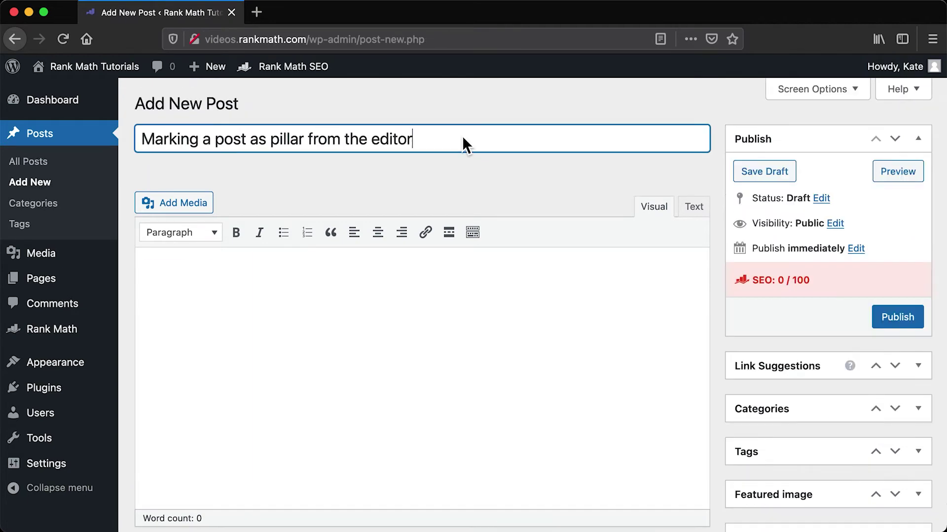
scroll(790, 434, "down", 10)
scroll(790, 435, "down", 10)
scroll(790, 434, "down", 5)
scroll(790, 434, "down", 5)
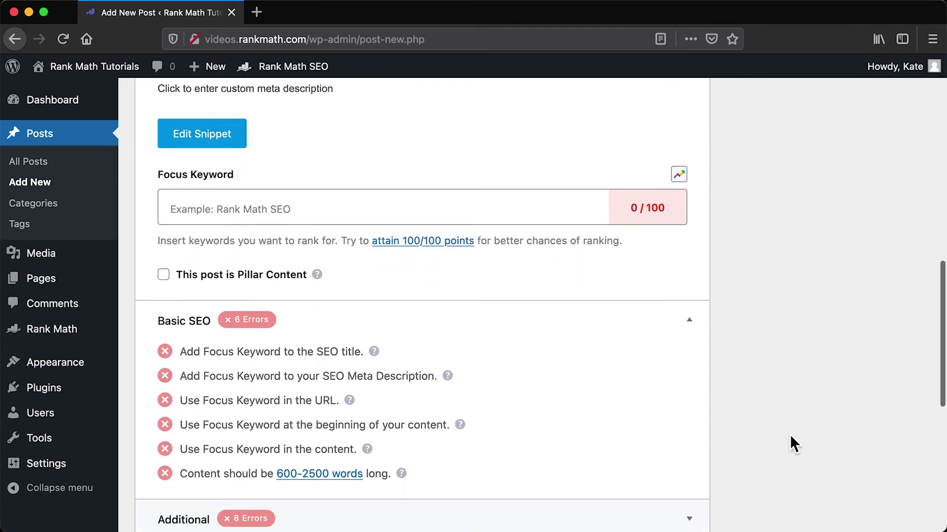
scroll(790, 435, "down", 3)
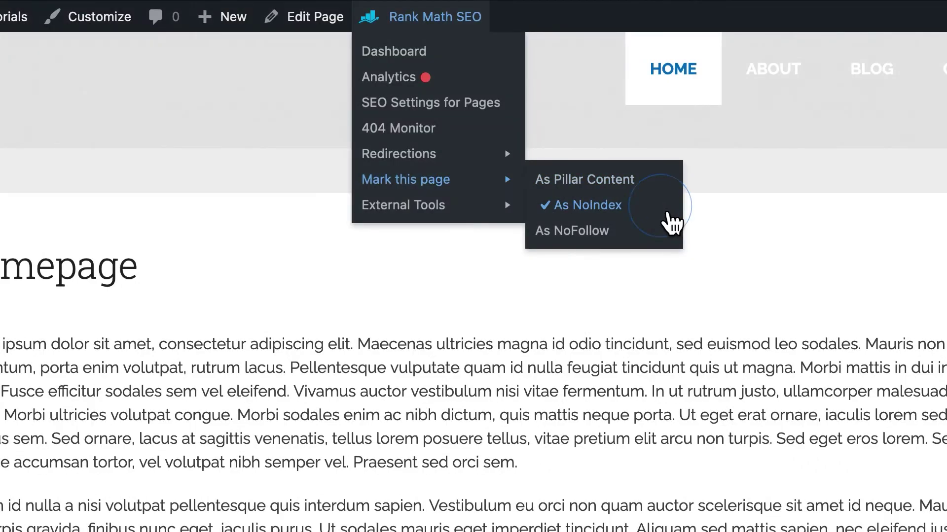
Step: Inspect the homepage source via right-click to confirm its noindex robots tag
right_click(634, 144)
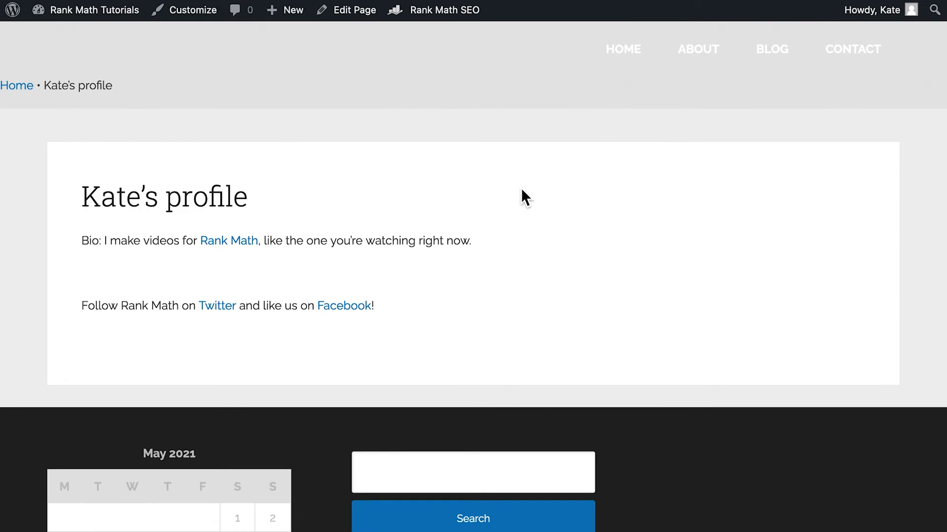
Step: Show Rank Math's External Tools submenu from the homepage admin bar
right_click(521, 189)
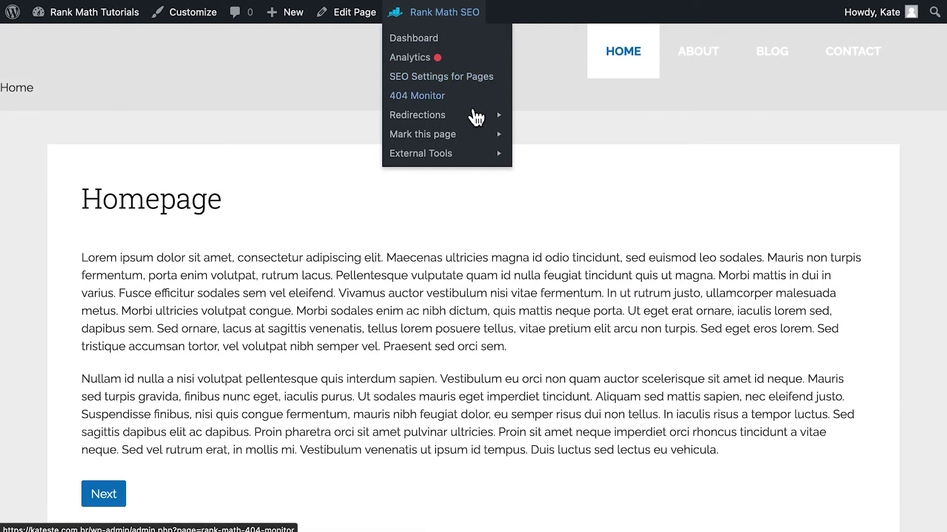
mouse_move(420, 154)
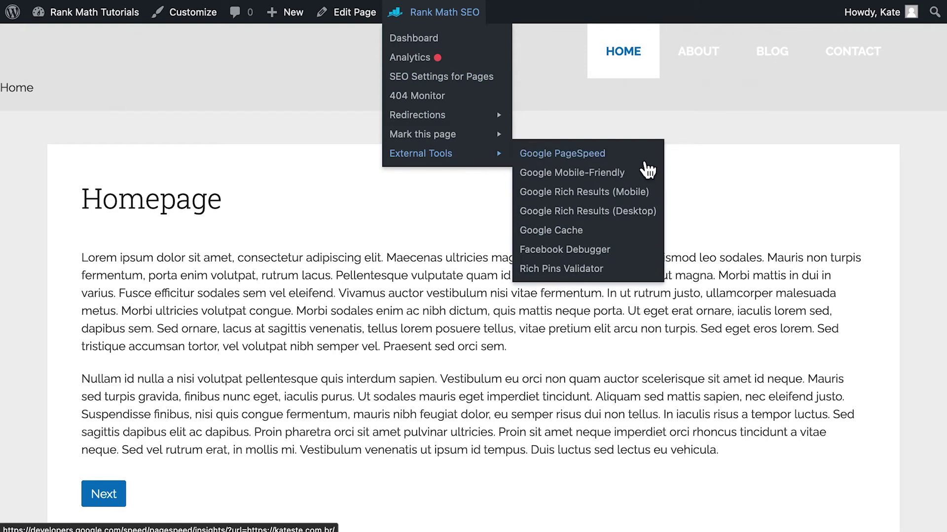
Step: Run Google PageSpeed (score 92), then Google Mobile-Friendly Test on the homepage
left_click(644, 154)
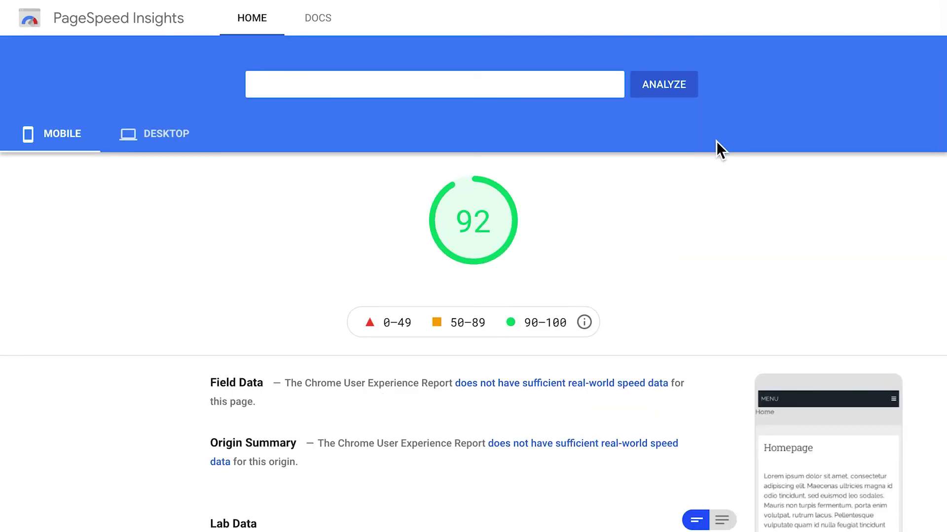
scroll(720, 257, "down", 3)
scroll(721, 256, "down", 3)
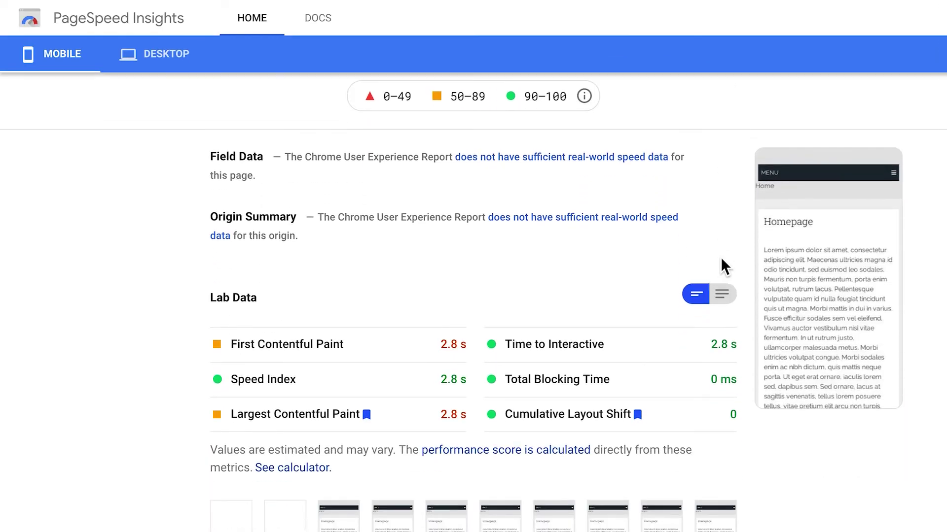
scroll(721, 257, "up", 3)
scroll(720, 256, "up", 3)
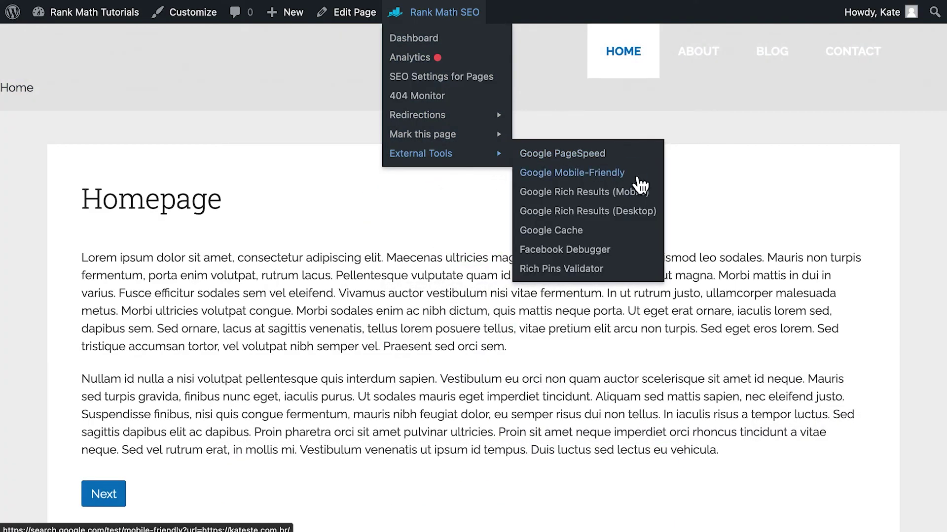
left_click(591, 173)
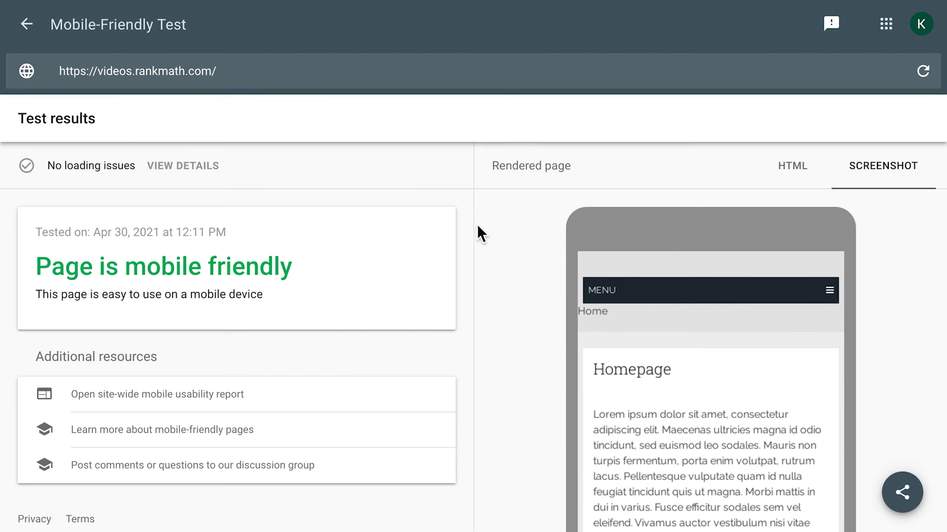
mouse_move(420, 152)
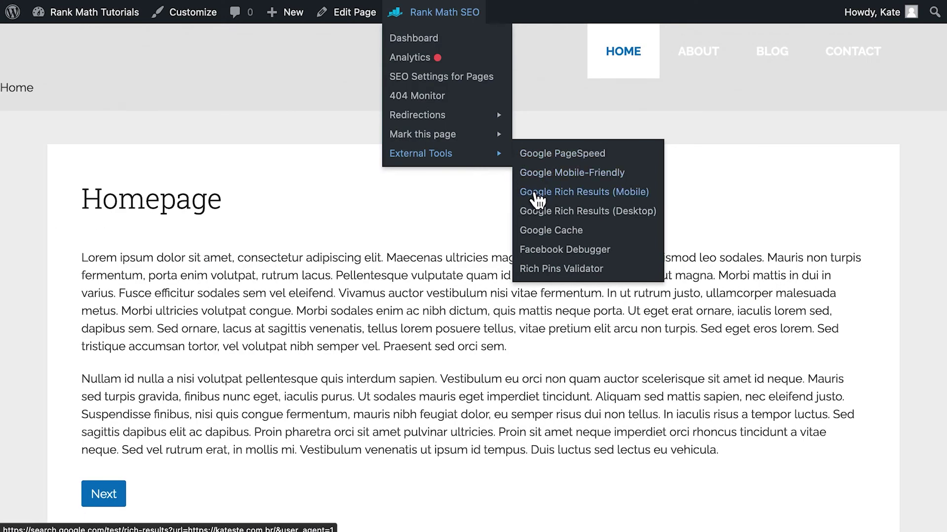
Step: Run the Google Rich Results (Mobile) test, detecting Articles and Sitelinks searchbox
left_click(530, 201)
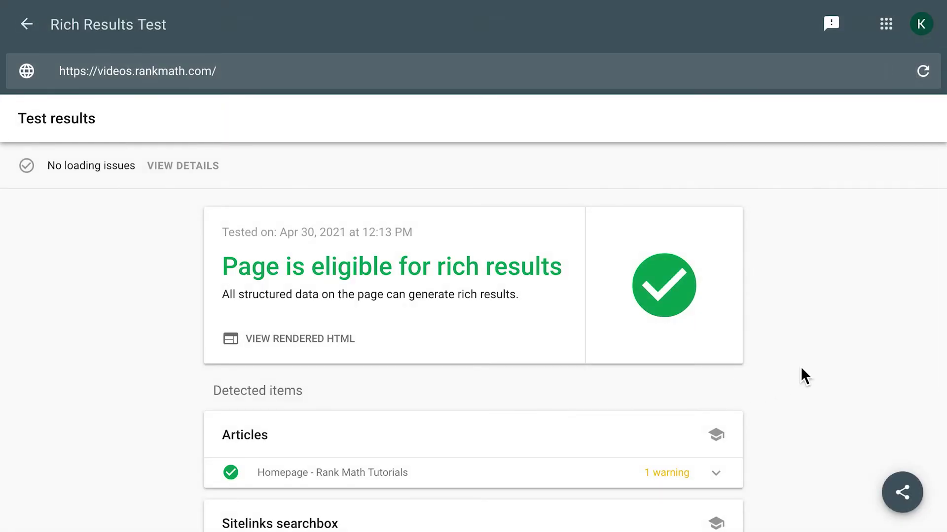
scroll(804, 376, "down", 5)
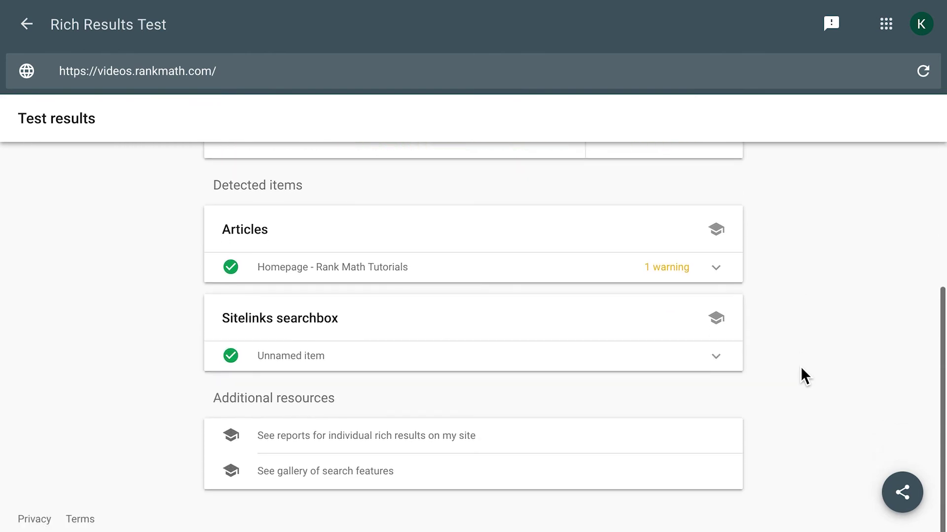
scroll(805, 376, "up", 5)
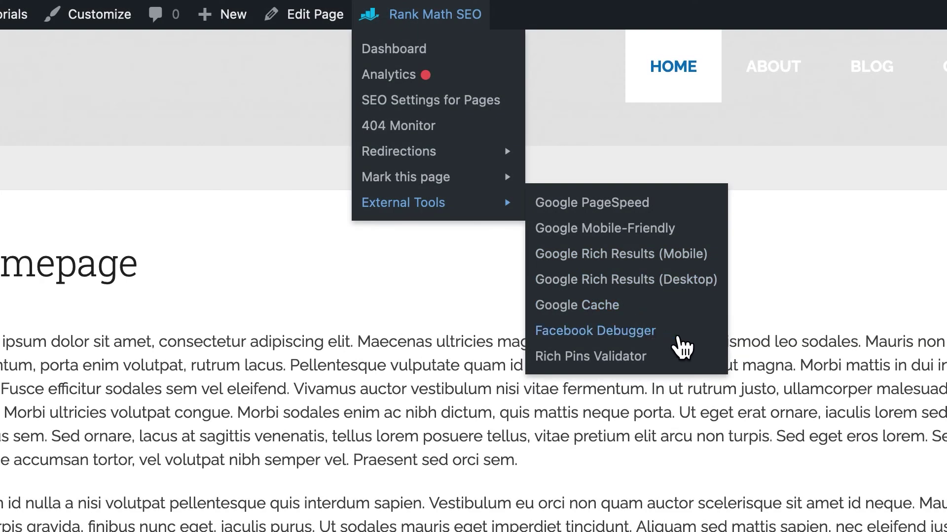
Step: Review the homepage's 200 response and link preview in Facebook Sharing Debugger
left_click(681, 334)
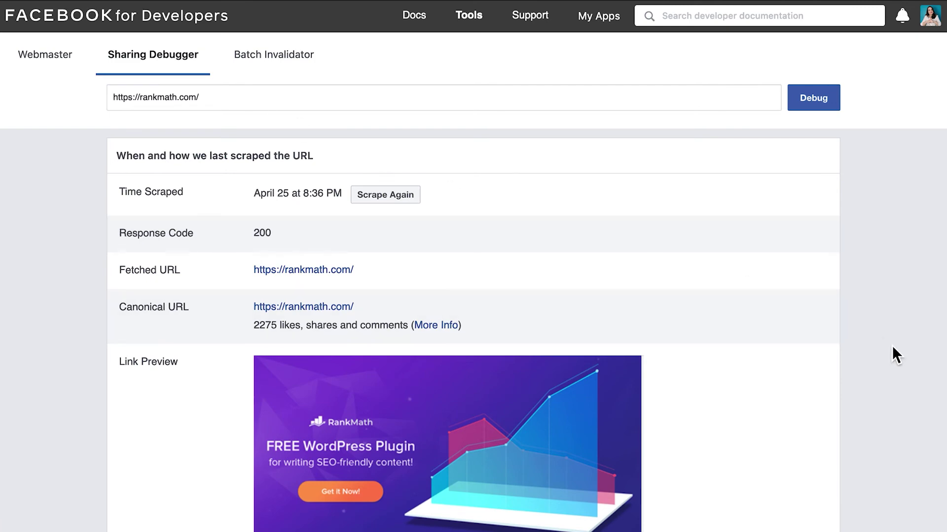
scroll(892, 383, "down", 3)
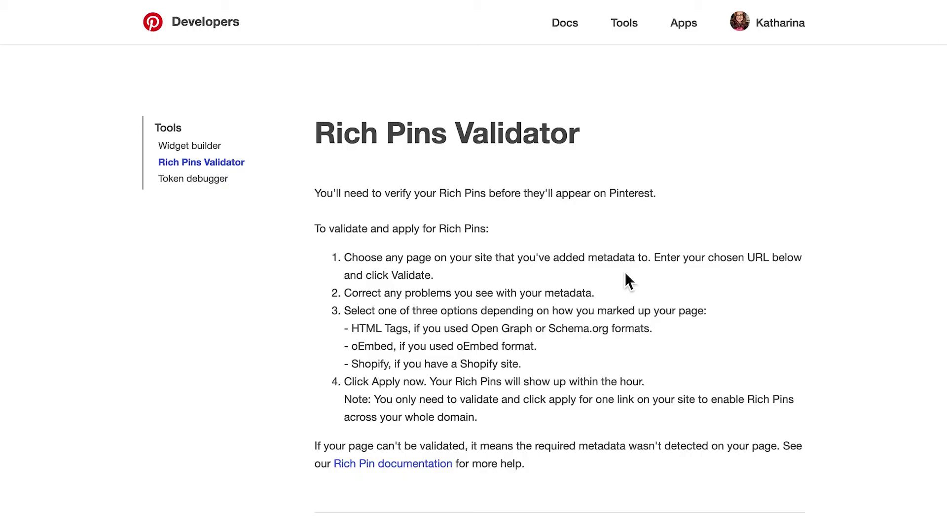
scroll(853, 311, "down", 3)
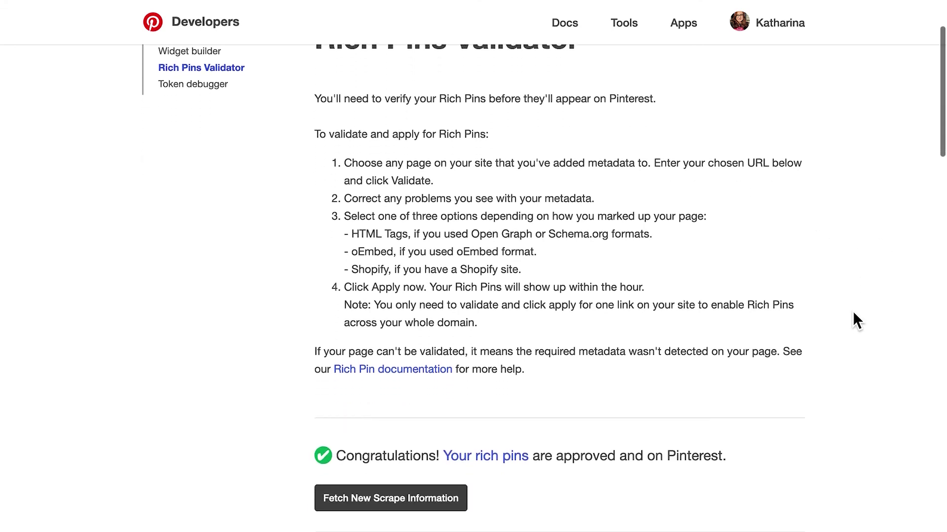
scroll(853, 310, "down", 3)
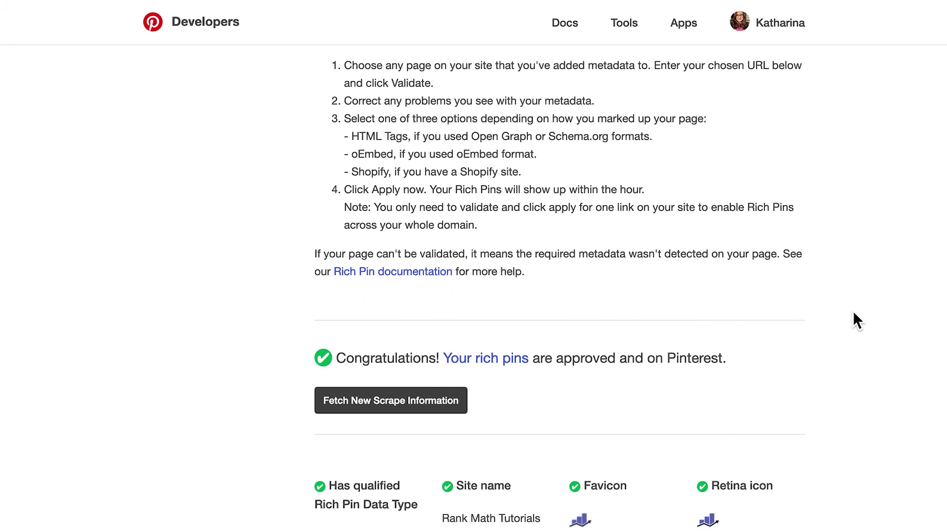
scroll(852, 311, "down", 1)
scroll(853, 311, "down", 2)
scroll(852, 311, "down", 2)
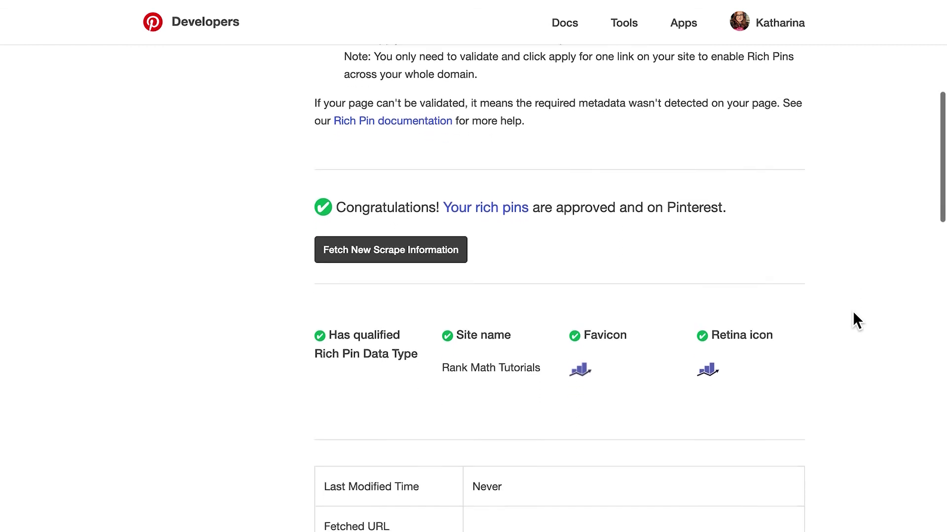
scroll(853, 311, "down", 2)
scroll(853, 311, "down", 2)
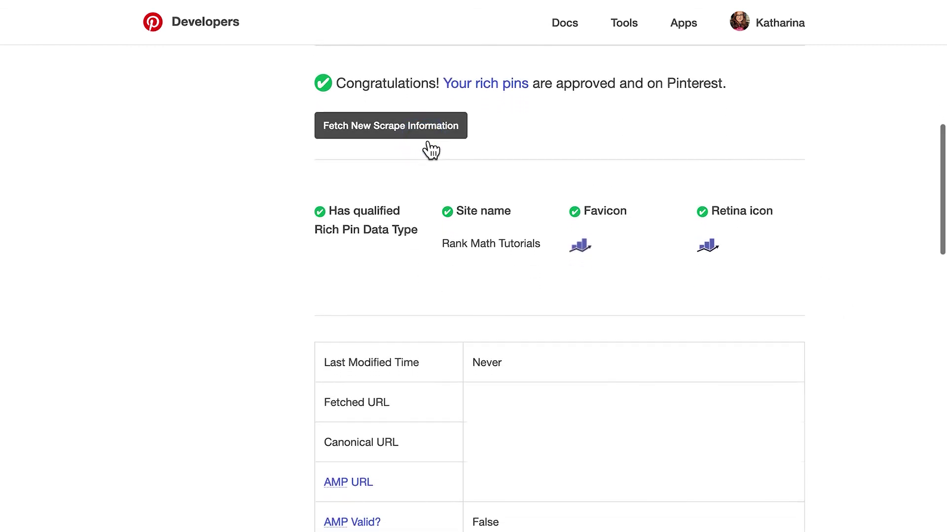
Step: Request Fetch New Scrape Information for the approved rich pins URL
left_click(388, 126)
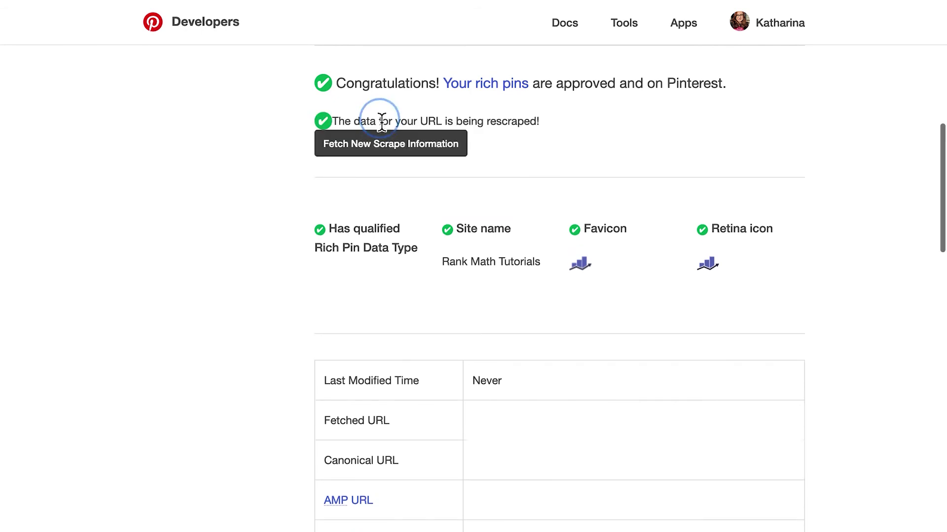